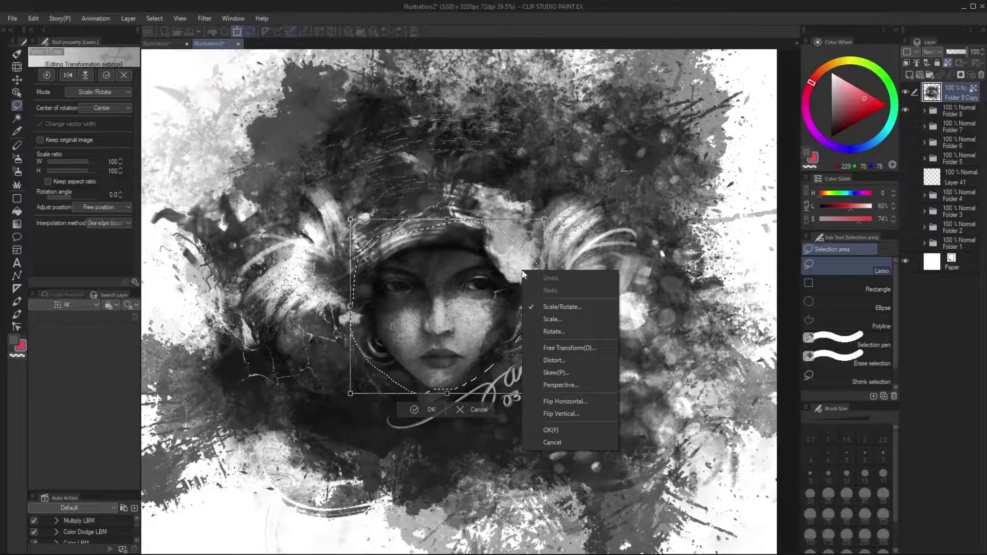
# Step: Try resizing the lassoed face with Keep aspect ratio off, narrowing it non-proportionally and scaling it uniformly to 105
pyautogui.click(56, 186)
pyautogui.click(56, 184)
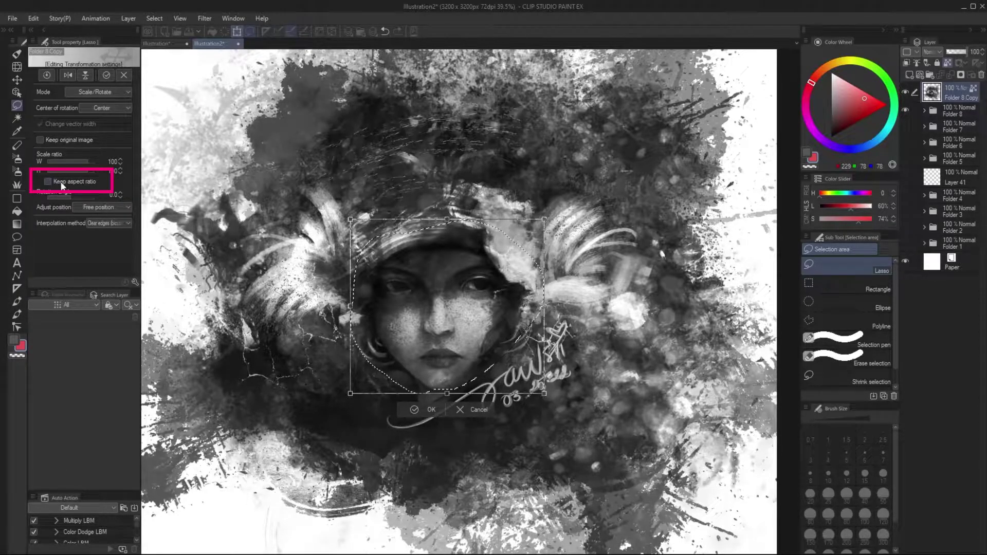
pyautogui.moveTo(545, 218); pyautogui.dragTo(491, 197)
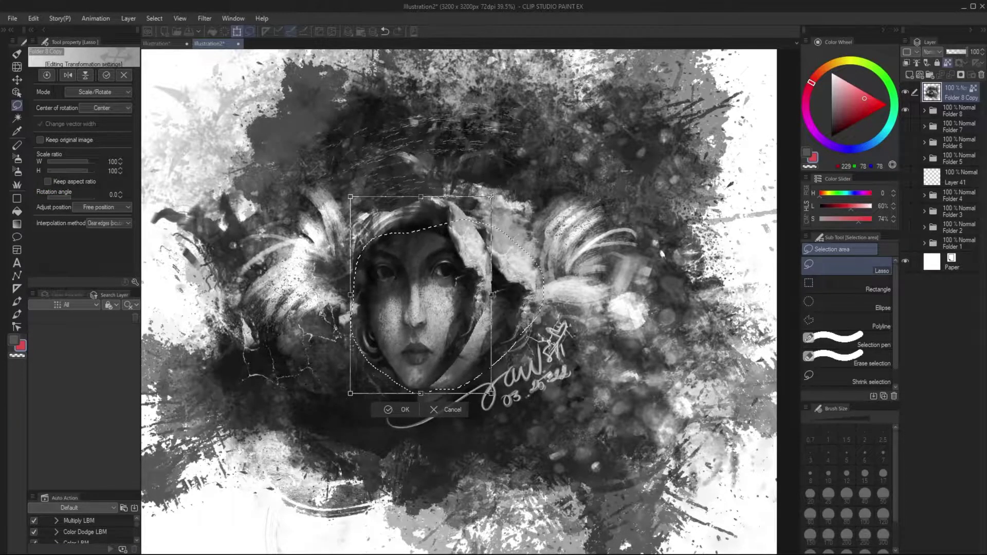
pyautogui.moveTo(552, 211)
pyautogui.mouseDown()
pyautogui.moveTo(506, 174)
pyautogui.moveTo(530, 205)
pyautogui.moveTo(620, 151)
pyautogui.moveTo(555, 210)
pyautogui.mouseUp()
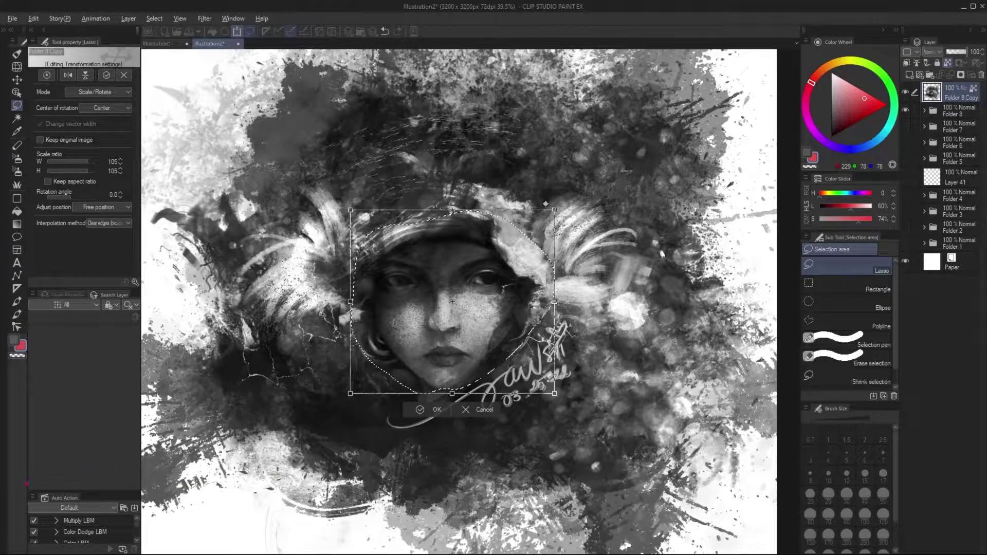
# Step: Try distorting the upper right corner and right edge of the lassoed face, and cancel the transformation
pyautogui.moveTo(555, 209); pyautogui.dragTo(533, 251)
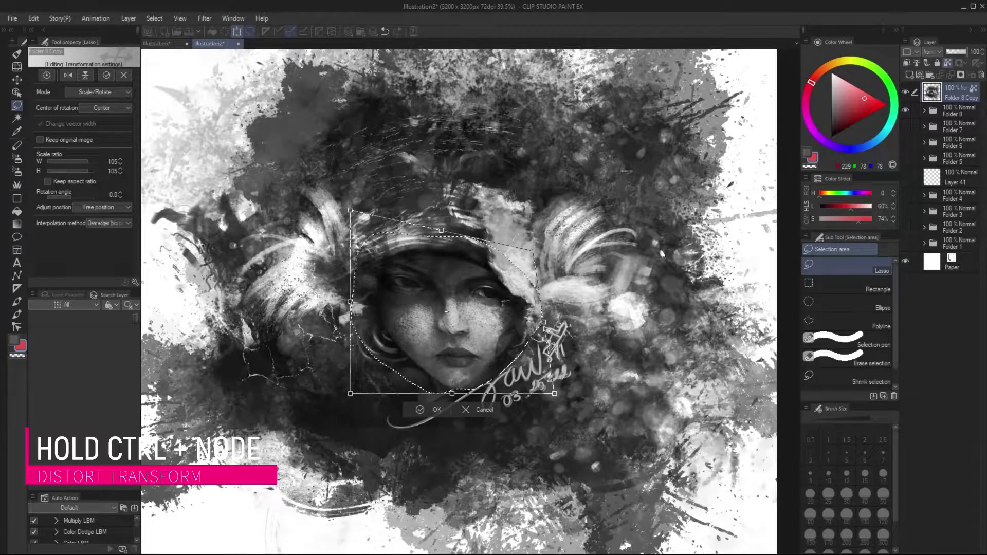
pyautogui.moveTo(544, 323); pyautogui.dragTo(580, 339)
pyautogui.press('Escape')
# Step: Try flipping the lassoed face horizontally and vertically, and cancel the transformation
pyautogui.hotkey('ctrl', 't')
pyautogui.rightClick(485, 319)
pyautogui.click(535, 447)
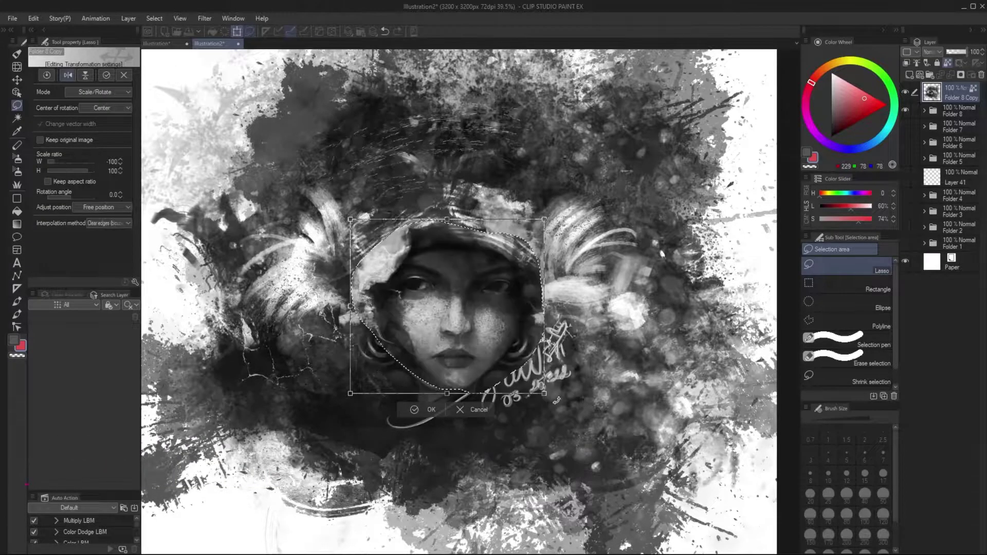
pyautogui.rightClick(499, 334)
pyautogui.click(553, 476)
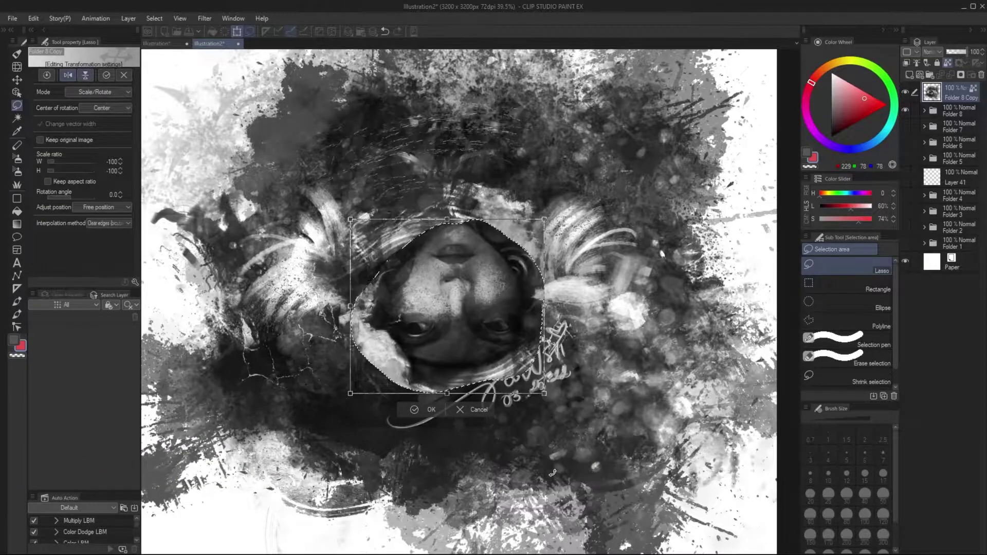
pyautogui.rightClick(479, 323)
pyautogui.press('Escape')
pyautogui.press('Escape')
pyautogui.hotkey('ctrl', 't')
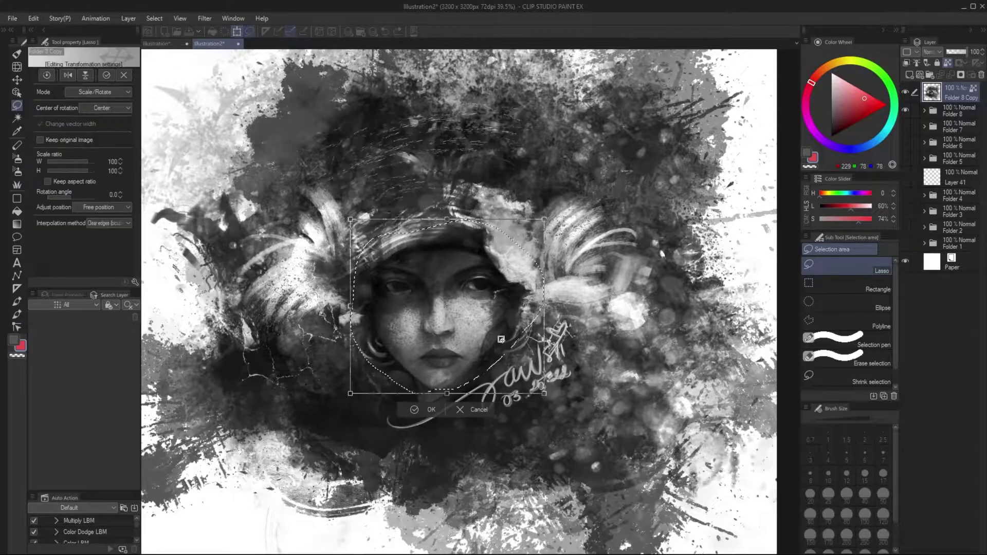
pyautogui.rightClick(495, 330)
pyautogui.press('Escape')
# Step: Start a Mesh Transformation on the row of black symbols on Layer 73 with 7 horizontal lattice points
pyautogui.click(37, 18)
pyautogui.moveTo(90, 272)
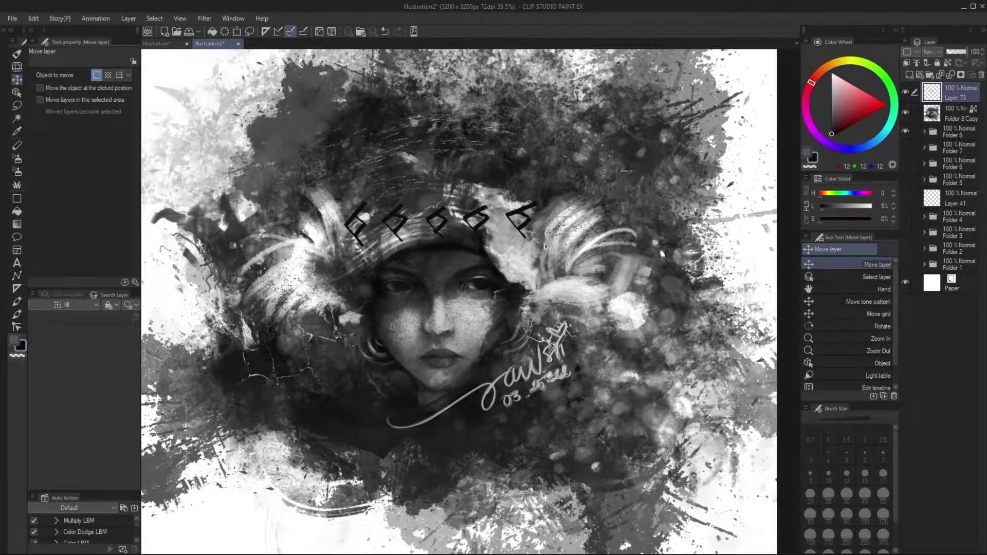
pyautogui.hotkey('ctrl', 'm')
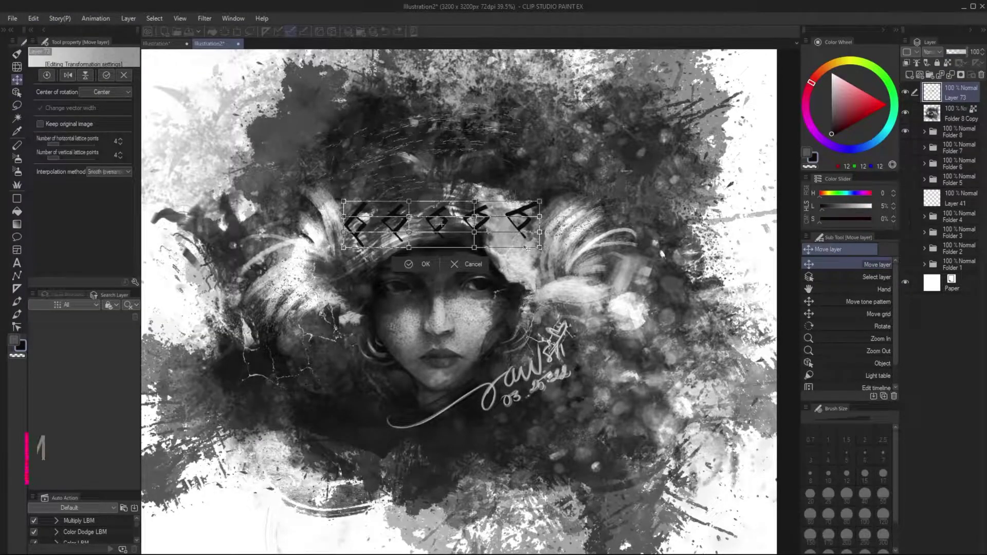
pyautogui.click(120, 140)
pyautogui.click(120, 139)
pyautogui.click(120, 140)
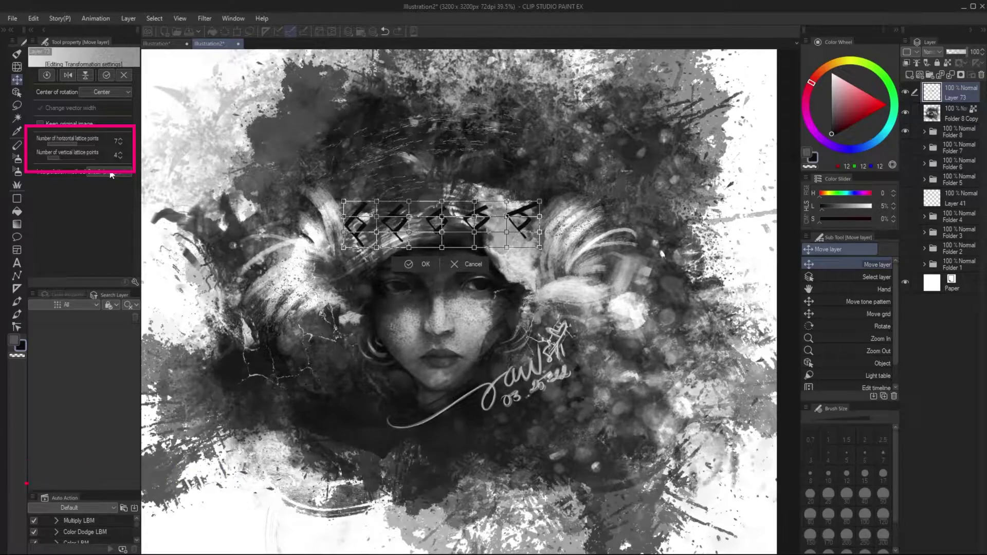
# Step: Bend the row of symbols into an arch that follows the curve of the head covering by moving the mesh lattice points
pyautogui.moveTo(343, 247); pyautogui.dragTo(347, 273)
pyautogui.moveTo(344, 201); pyautogui.dragTo(334, 230)
pyautogui.moveTo(343, 232); pyautogui.dragTo(338, 253)
pyautogui.moveTo(344, 217); pyautogui.dragTo(339, 238)
pyautogui.moveTo(376, 201); pyautogui.dragTo(406, 195)
pyautogui.moveTo(441, 201); pyautogui.dragTo(441, 191)
pyautogui.moveTo(474, 201)
pyautogui.mouseDown()
pyautogui.moveTo(476, 191)
pyautogui.moveTo(502, 195)
pyautogui.moveTo(531, 213)
pyautogui.mouseUp()
pyautogui.moveTo(539, 216); pyautogui.dragTo(531, 223)
pyautogui.moveTo(540, 247); pyautogui.dragTo(518, 272)
pyautogui.moveTo(507, 247); pyautogui.dragTo(442, 238)
pyautogui.moveTo(376, 247); pyautogui.dragTo(379, 256)
pyautogui.moveTo(346, 273)
pyautogui.mouseDown()
pyautogui.moveTo(359, 281)
pyautogui.moveTo(345, 261)
pyautogui.mouseUp()
pyautogui.moveTo(373, 232); pyautogui.dragTo(407, 209)
pyautogui.moveTo(409, 244); pyautogui.dragTo(410, 222)
pyautogui.moveTo(442, 233); pyautogui.dragTo(441, 202)
pyautogui.moveTo(474, 217)
pyautogui.mouseDown()
pyautogui.moveTo(476, 205)
pyautogui.moveTo(475, 220)
pyautogui.mouseUp()
pyautogui.moveTo(506, 232); pyautogui.dragTo(520, 249)
pyautogui.moveTo(532, 213); pyautogui.dragTo(503, 203)
pyautogui.moveTo(500, 252); pyautogui.dragTo(506, 263)
pyautogui.moveTo(532, 223); pyautogui.dragTo(529, 241)
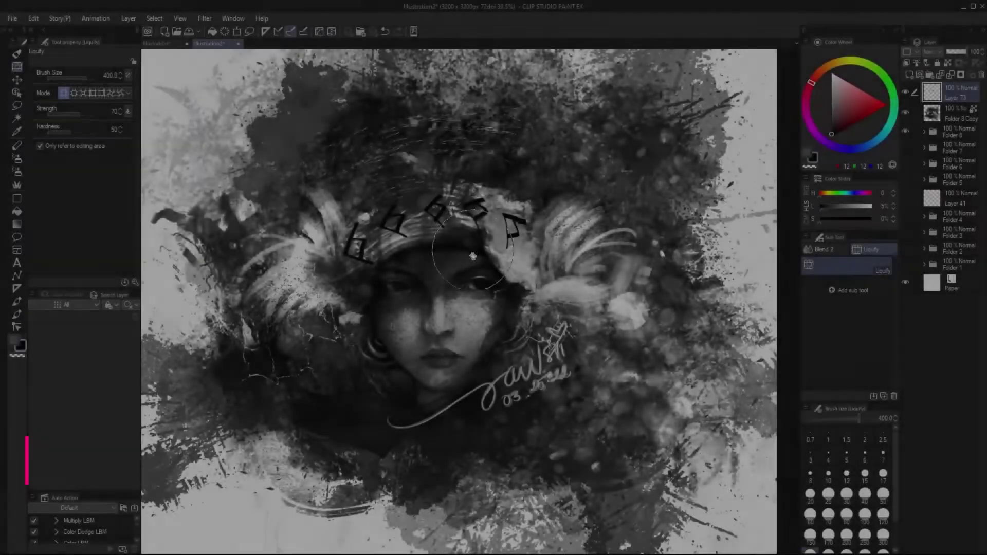
# Step: Reshape the portrait's two eyes and nose with the Liquify tool, adjusting the brush size to fit
pyautogui.press(']')
pyautogui.press(']')
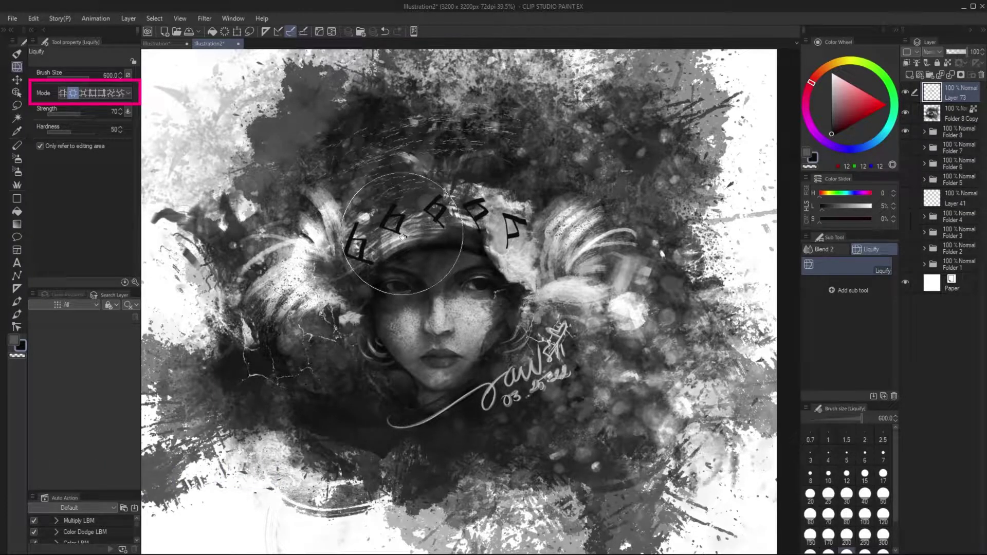
pyautogui.press('[')
pyautogui.press('[')
pyautogui.press('[')
pyautogui.press('[')
pyautogui.press('[')
pyautogui.click(481, 283)
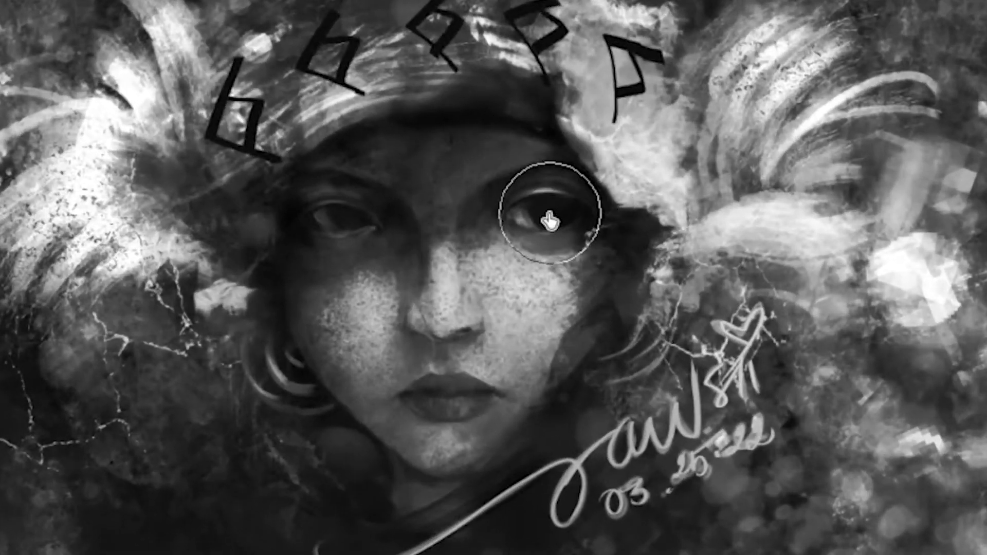
pyautogui.moveTo(346, 222); pyautogui.dragTo(388, 196)
pyautogui.moveTo(446, 309); pyautogui.dragTo(447, 329)
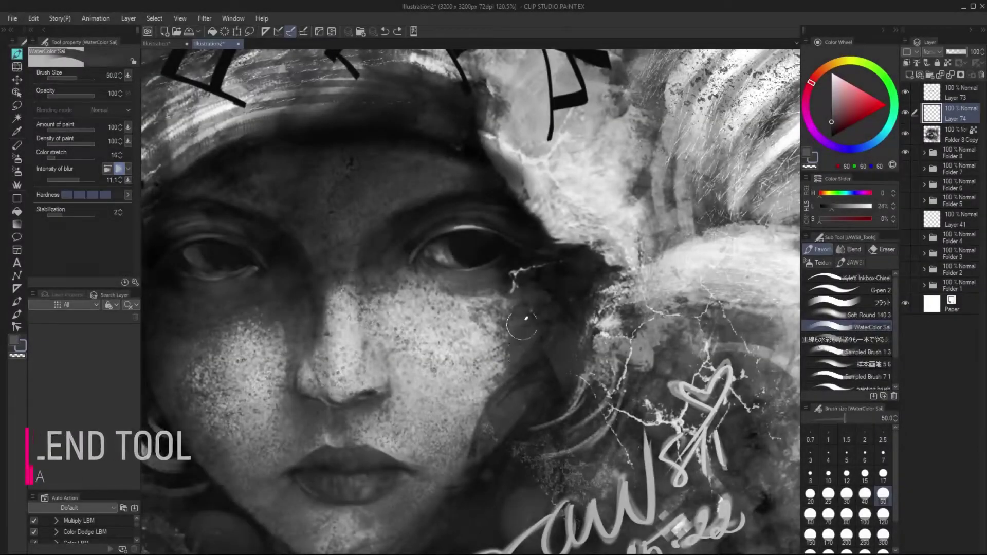
# Step: Paint light and dark tones over the right cheek edge on Layer 74 with the WaterColor Sai brush, sampling nearby greys and reducing the size to 40
pyautogui.moveTo(528, 341)
pyautogui.mouseDown()
pyautogui.moveTo(485, 375)
pyautogui.moveTo(520, 345)
pyautogui.moveTo(512, 375)
pyautogui.moveTo(539, 345)
pyautogui.moveTo(522, 350)
pyautogui.moveTo(499, 381)
pyautogui.moveTo(506, 358)
pyautogui.moveTo(477, 407)
pyautogui.mouseUp()
pyautogui.keyDown('alt'); pyautogui.click(523, 344); pyautogui.keyUp('alt')
pyautogui.keyDown('alt'); pyautogui.click(523, 355); pyautogui.keyUp('alt')
pyautogui.keyDown('alt'); pyautogui.click(504, 354); pyautogui.keyUp('alt')
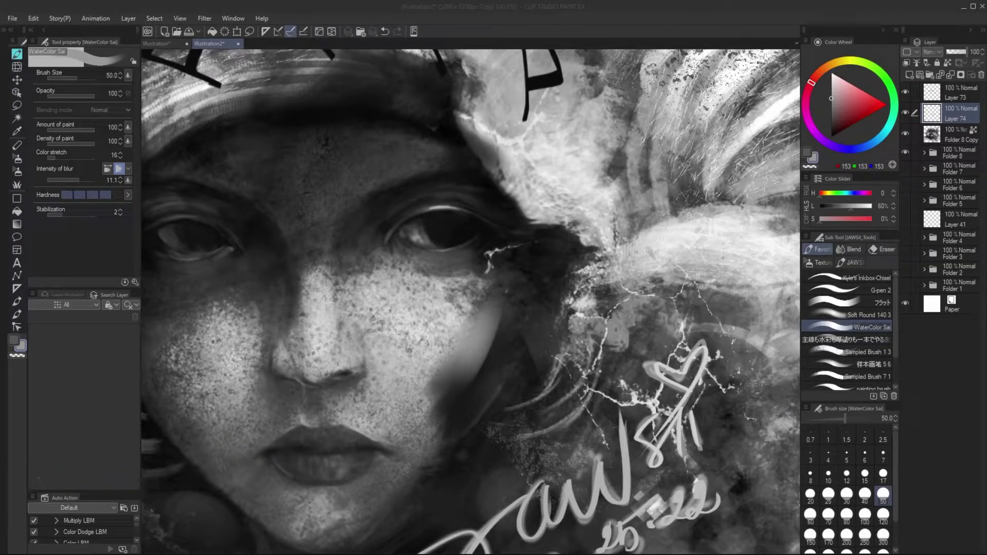
pyautogui.keyDown('alt'); pyautogui.click(502, 325); pyautogui.keyUp('alt')
pyautogui.press('[')
pyautogui.moveTo(508, 313); pyautogui.dragTo(454, 394)
pyautogui.keyDown('alt'); pyautogui.click(505, 341); pyautogui.keyUp('alt')
pyautogui.moveTo(504, 333); pyautogui.dragTo(459, 398)
pyautogui.keyDown('alt'); pyautogui.click(499, 339); pyautogui.keyUp('alt')
pyautogui.keyDown('alt'); pyautogui.click(488, 337); pyautogui.keyUp('alt')
pyautogui.moveTo(485, 351); pyautogui.dragTo(525, 307)
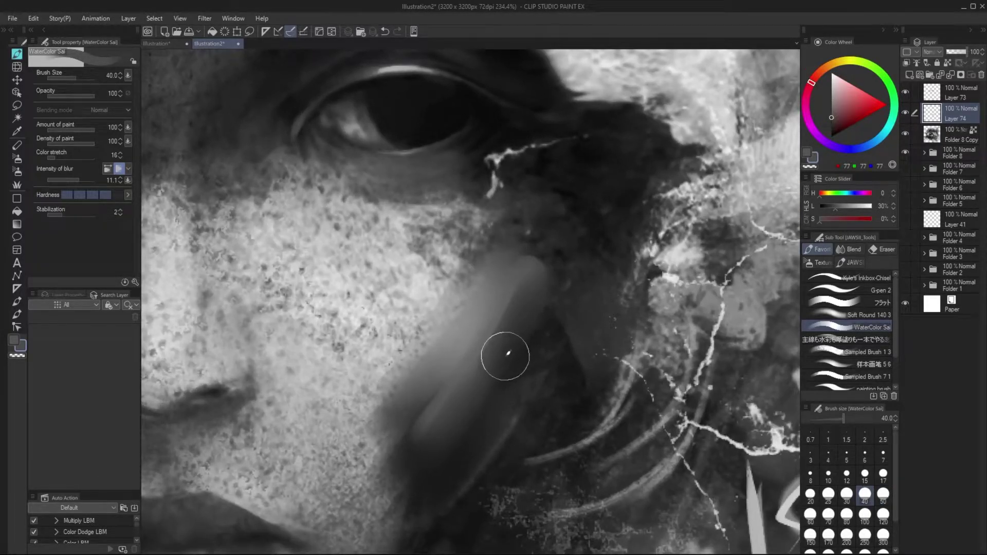
# Step: Soften the painted cheek strokes with the Blend tool at brush size 30
pyautogui.press('j')
pyautogui.press('[')
pyautogui.press('[')
pyautogui.press('[')
pyautogui.press('[')
pyautogui.press('[')
pyautogui.press('[')
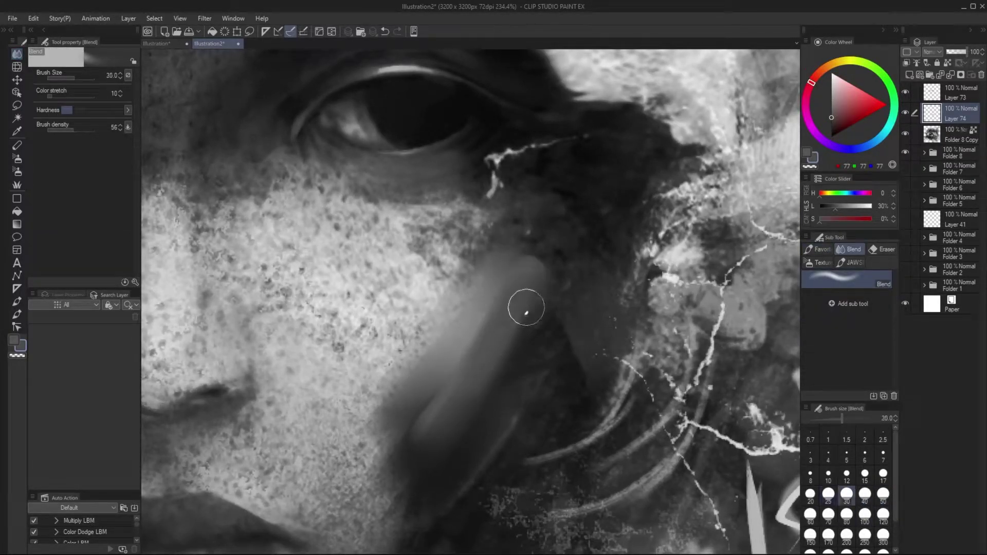
pyautogui.moveTo(515, 275)
pyautogui.mouseDown()
pyautogui.moveTo(398, 456)
pyautogui.moveTo(500, 281)
pyautogui.moveTo(526, 263)
pyautogui.moveTo(538, 299)
pyautogui.moveTo(451, 454)
pyautogui.moveTo(450, 331)
pyautogui.moveTo(466, 330)
pyautogui.moveTo(451, 449)
pyautogui.moveTo(452, 414)
pyautogui.mouseUp()
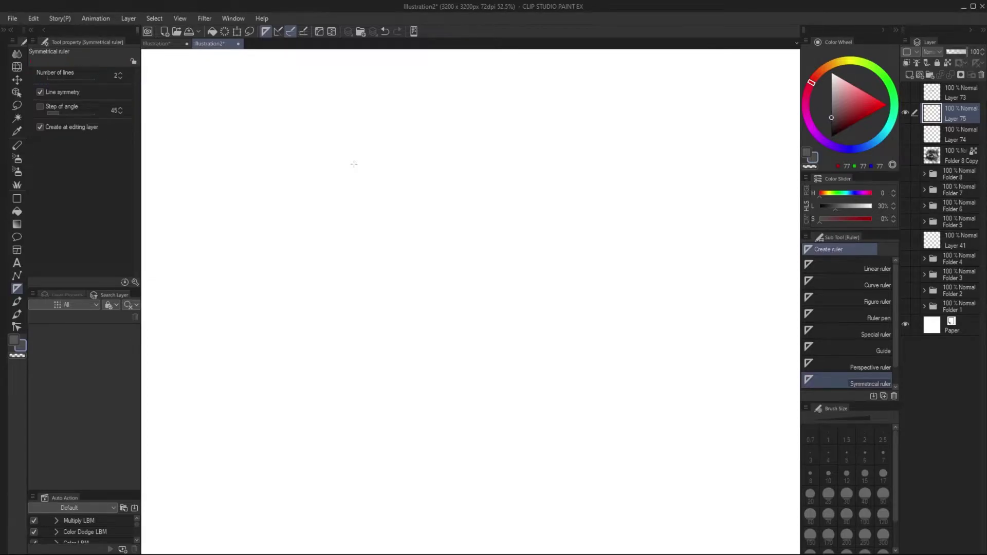
# Step: Place a symmetrical ruler on Layer 75 and draw a mirrored ornament with curls and arrow tips using the size 10 WaterColor Sai brush
pyautogui.moveTo(458, 194); pyautogui.dragTo(458, 381)
pyautogui.press('b')
pyautogui.moveTo(465, 303)
pyautogui.mouseDown()
pyautogui.moveTo(499, 215)
pyautogui.moveTo(537, 272)
pyautogui.moveTo(490, 305)
pyautogui.moveTo(502, 320)
pyautogui.moveTo(475, 305)
pyautogui.moveTo(508, 314)
pyautogui.mouseUp()
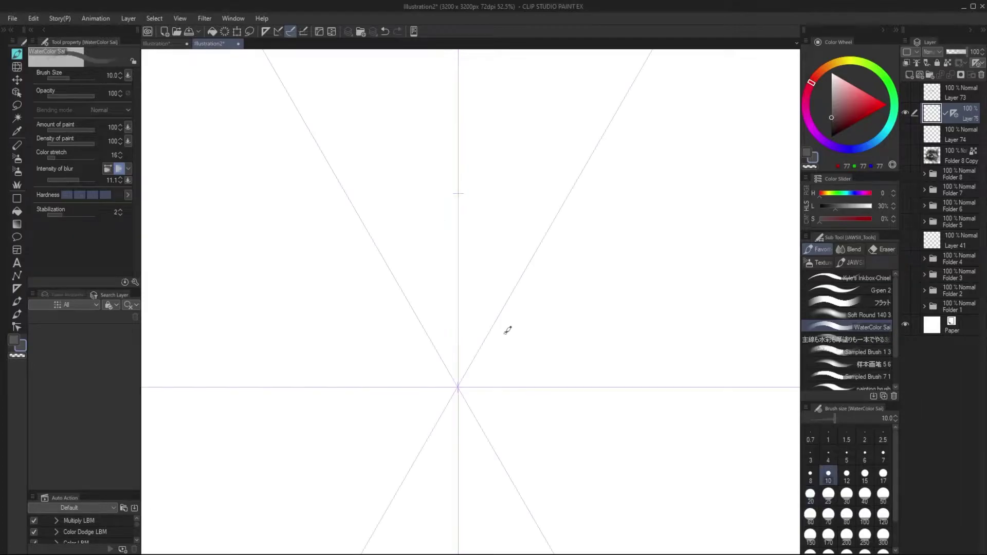
pyautogui.moveTo(507, 331)
pyautogui.mouseDown()
pyautogui.moveTo(479, 359)
pyautogui.moveTo(514, 353)
pyautogui.moveTo(497, 339)
pyautogui.mouseUp()
pyautogui.moveTo(495, 337)
pyautogui.mouseDown()
pyautogui.moveTo(509, 327)
pyautogui.moveTo(540, 337)
pyautogui.mouseUp()
pyautogui.moveTo(540, 337)
pyautogui.mouseDown()
pyautogui.moveTo(515, 350)
pyautogui.moveTo(507, 381)
pyautogui.moveTo(449, 381)
pyautogui.mouseUp()
pyautogui.moveTo(458, 320)
pyautogui.mouseDown()
pyautogui.moveTo(388, 284)
pyautogui.moveTo(393, 311)
pyautogui.moveTo(394, 270)
pyautogui.moveTo(380, 270)
pyautogui.moveTo(374, 235)
pyautogui.moveTo(466, 383)
pyautogui.mouseUp()
pyautogui.hotkey('ctrl', 'z')
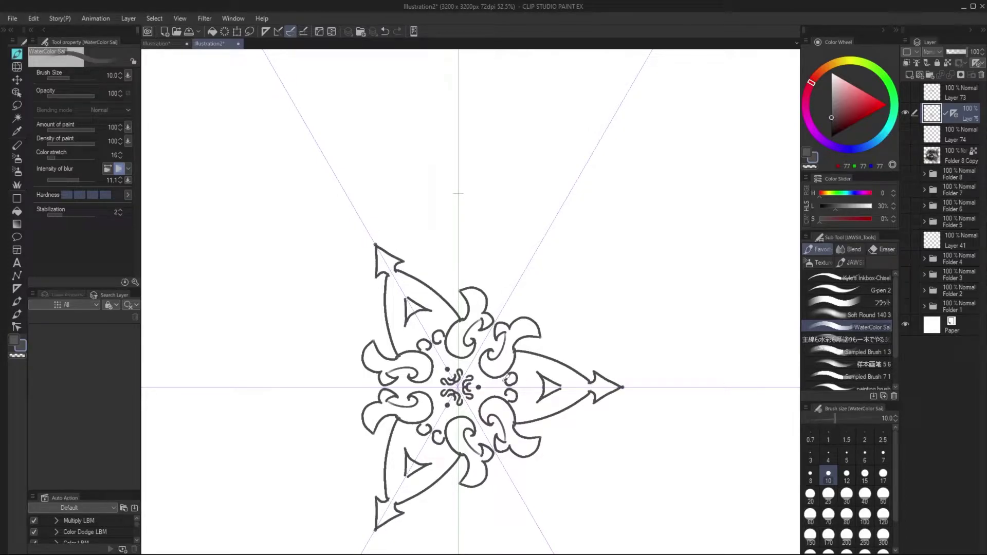
# Step: Erase the curved lines joining the arrow tips to the ornament, and show Enable snapping in the Snap eraser's tool properties
pyautogui.press('e')
pyautogui.moveTo(551, 359)
pyautogui.mouseDown()
pyautogui.moveTo(569, 352)
pyautogui.moveTo(558, 355)
pyautogui.moveTo(584, 379)
pyautogui.moveTo(527, 351)
pyautogui.mouseUp()
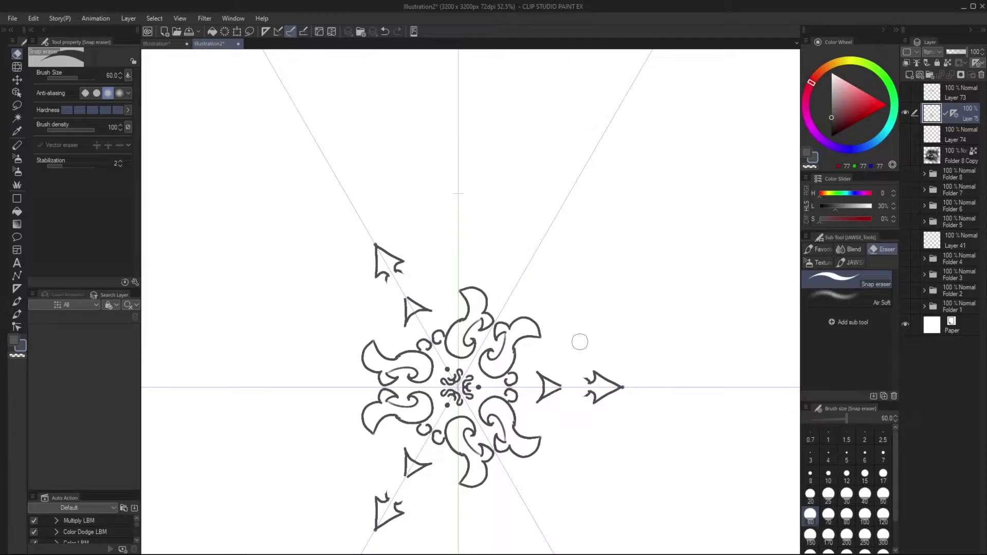
pyautogui.click(135, 282)
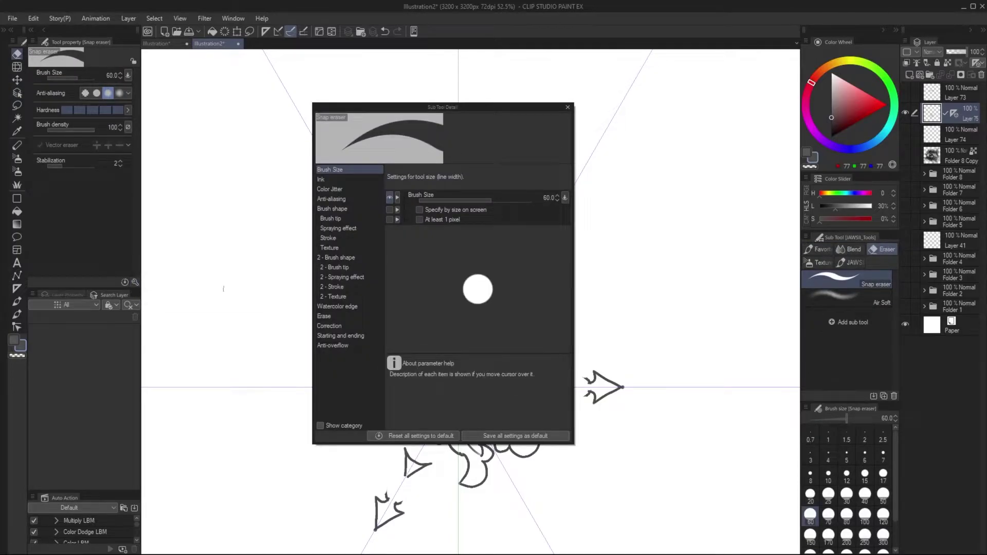
pyautogui.click(329, 326)
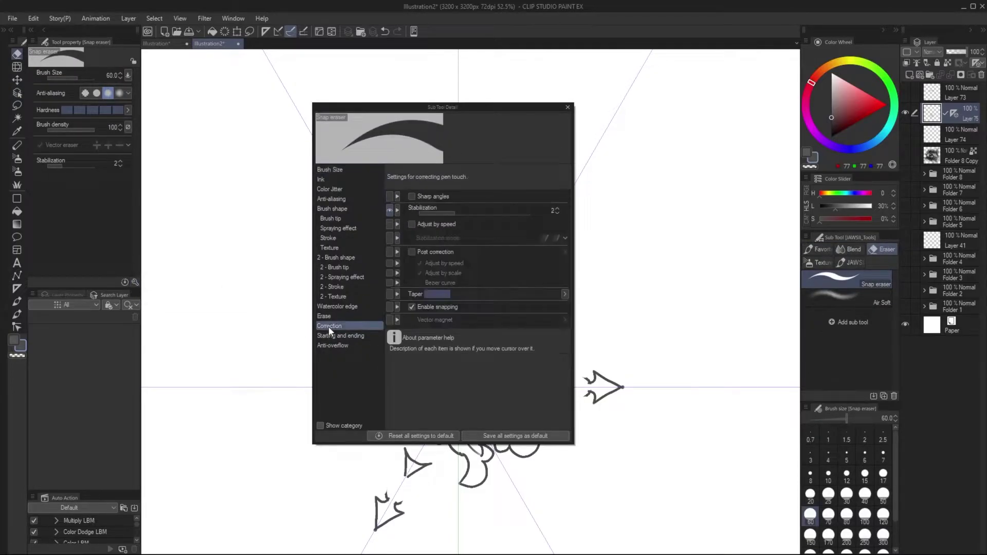
pyautogui.click(391, 305)
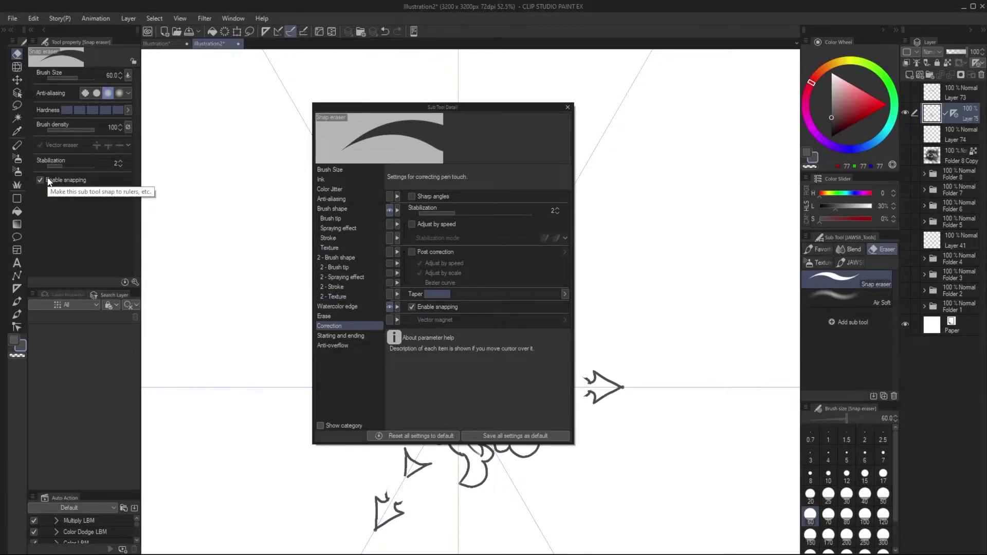
pyautogui.click(568, 108)
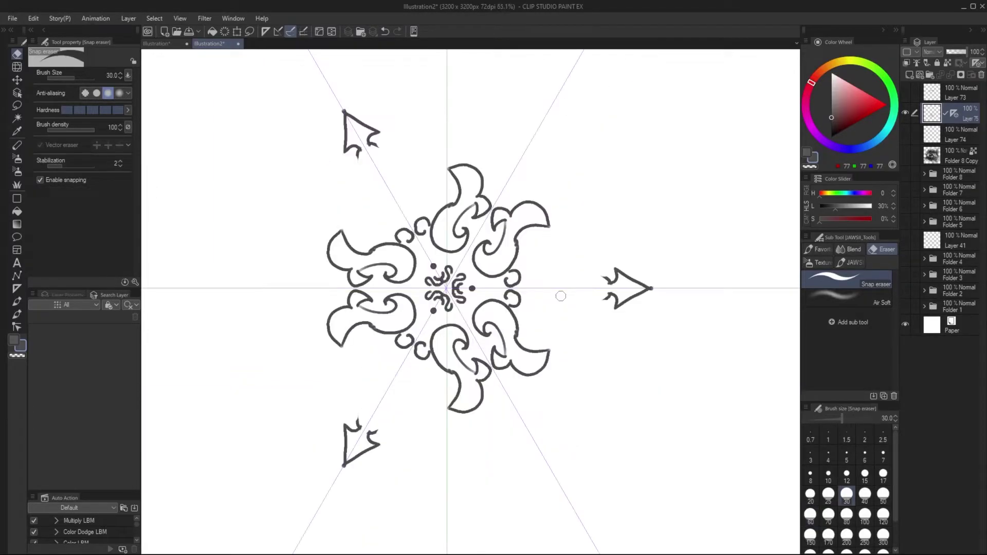
# Step: Hide the symmetrical ruler on Layer 75 and draw a single looping stroke beside the ornament with the size 7 brush
pyautogui.rightClick(954, 113)
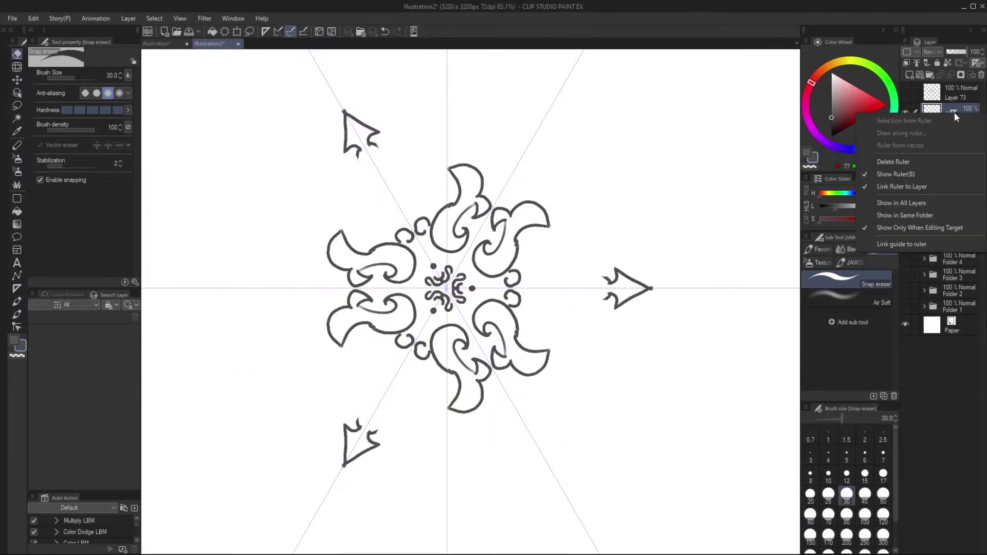
pyautogui.click(921, 175)
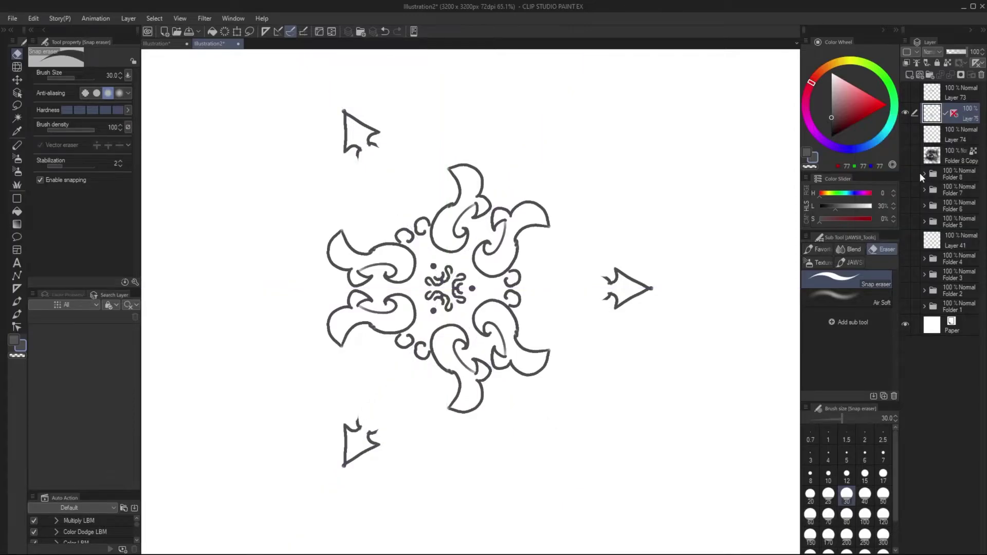
pyautogui.press('b')
pyautogui.moveTo(582, 209)
pyautogui.mouseDown()
pyautogui.moveTo(559, 294)
pyautogui.moveTo(594, 332)
pyautogui.moveTo(596, 314)
pyautogui.moveTo(607, 337)
pyautogui.mouseUp()
pyautogui.hotkey('ctrl', 'z')
pyautogui.moveTo(562, 390)
pyautogui.mouseDown()
pyautogui.moveTo(594, 404)
pyautogui.moveTo(633, 353)
pyautogui.mouseUp()
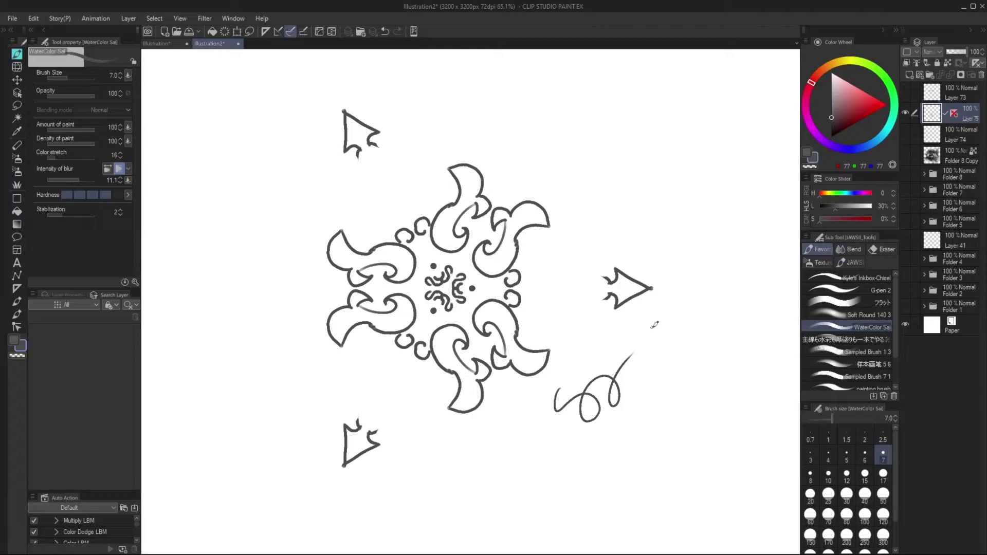
# Step: Show the symmetrical ruler on Layer 75 again and draw a mirrored stroke near the ornament
pyautogui.rightClick(954, 112)
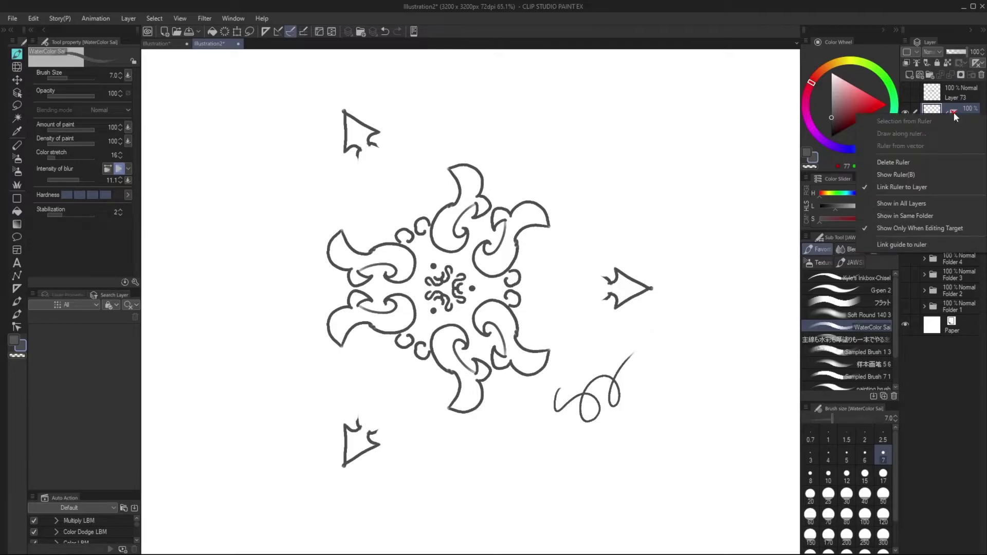
pyautogui.click(931, 183)
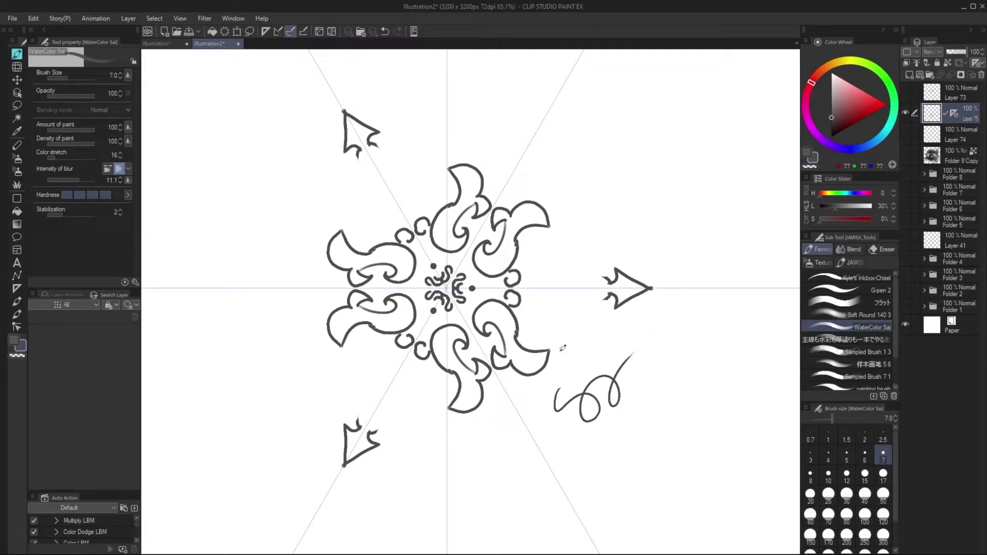
pyautogui.moveTo(568, 366)
pyautogui.mouseDown()
pyautogui.moveTo(556, 406)
pyautogui.moveTo(596, 397)
pyautogui.moveTo(586, 419)
pyautogui.moveTo(622, 391)
pyautogui.mouseUp()
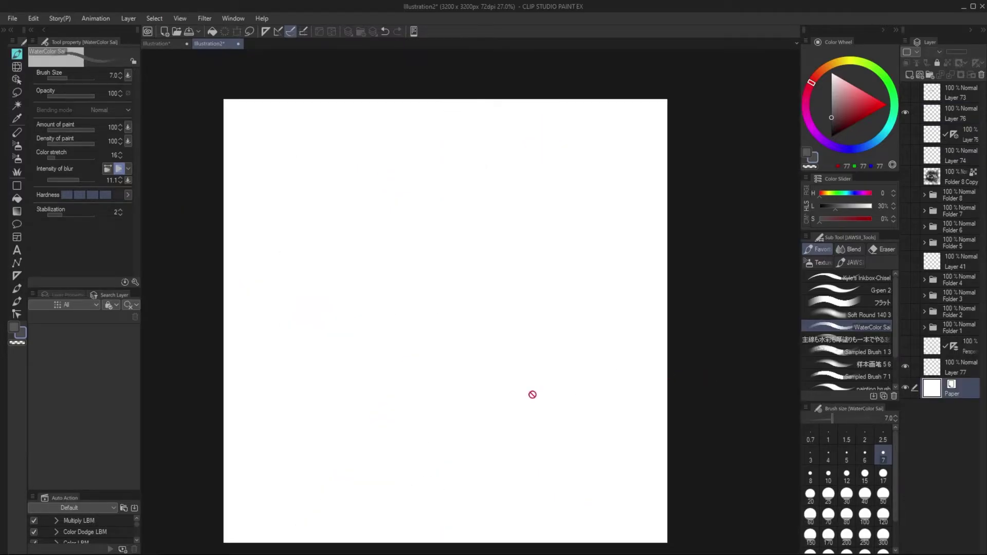
# Step: Create a perspective ruler with two vanishing points near the left and right edges of the canvas
pyautogui.click(857, 368)
pyautogui.moveTo(462, 179); pyautogui.dragTo(414, 209)
pyautogui.moveTo(494, 402); pyautogui.dragTo(441, 380)
pyautogui.click(116, 75)
pyautogui.click(116, 84)
pyautogui.moveTo(486, 164)
pyautogui.mouseDown()
pyautogui.moveTo(529, 201)
pyautogui.moveTo(476, 167)
pyautogui.mouseUp()
pyautogui.moveTo(652, 308); pyautogui.dragTo(404, 485)
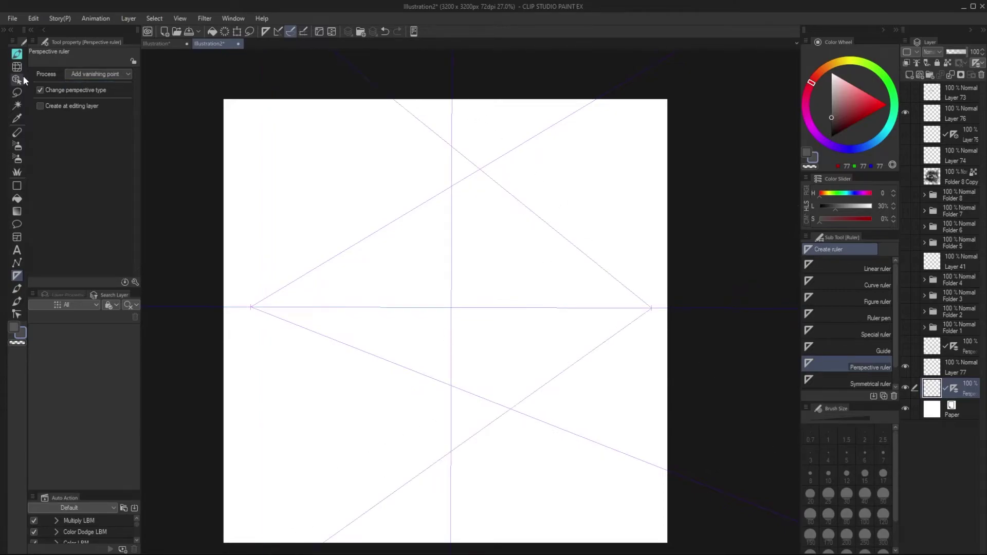
# Step: Tilt the perspective ruler's horizon so its right vanishing point is raised and its left one lowered, and adjust its position
pyautogui.press('o')
pyautogui.moveTo(617, 309); pyautogui.dragTo(613, 274)
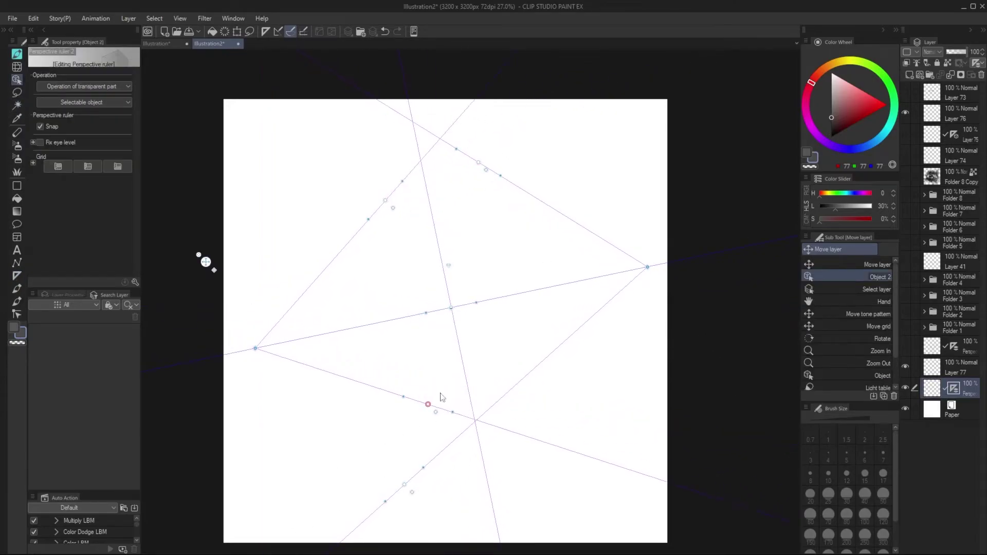
pyautogui.moveTo(476, 302); pyautogui.dragTo(464, 307)
# Step: Sketch the house's two front walls with doors and a window along the perspective guides using the size 7 WaterColor Sai brush
pyautogui.press('b')
pyautogui.moveTo(450, 244); pyautogui.dragTo(365, 293)
pyautogui.moveTo(369, 294); pyautogui.dragTo(387, 357)
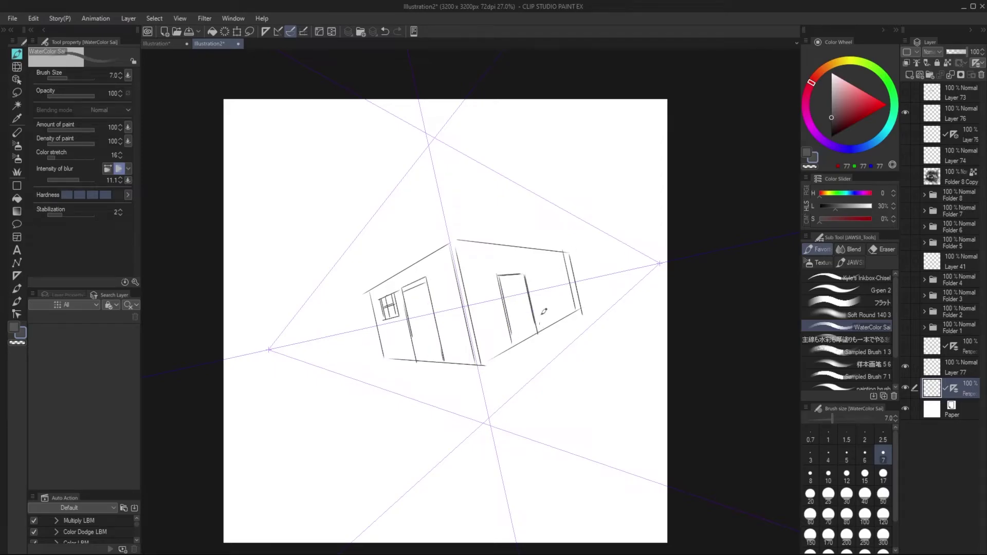
# Step: Draw the floor edge beneath the right wall and three long support posts extending downward from the house
pyautogui.moveTo(484, 371); pyautogui.dragTo(593, 304)
pyautogui.moveTo(375, 358)
pyautogui.mouseDown()
pyautogui.moveTo(388, 393)
pyautogui.moveTo(407, 498)
pyautogui.mouseUp()
pyautogui.moveTo(591, 307); pyautogui.dragTo(627, 475)
pyautogui.moveTo(475, 370); pyautogui.dragTo(509, 498)
# Step: Outline the upper storey and sloping roof above both walls along the perspective guides
pyautogui.moveTo(451, 239)
pyautogui.mouseDown()
pyautogui.moveTo(432, 133)
pyautogui.moveTo(357, 226)
pyautogui.mouseUp()
pyautogui.moveTo(356, 224); pyautogui.dragTo(365, 293)
pyautogui.moveTo(436, 135); pyautogui.dragTo(563, 206)
pyautogui.moveTo(566, 206); pyautogui.dragTo(577, 252)
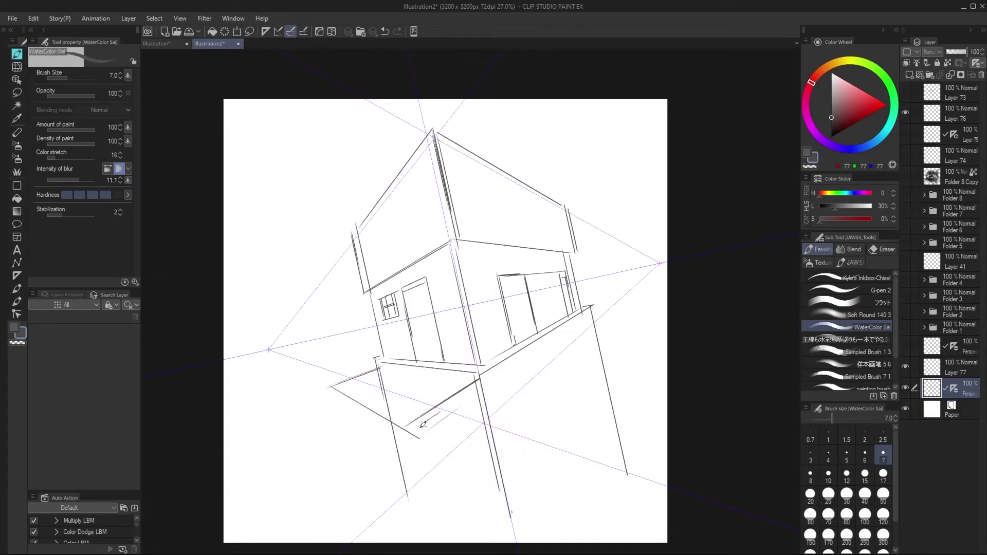
# Step: Draw the protruding deck's edge lines along the perspective guides, and lasso and delete the middle support post beneath it
pyautogui.moveTo(350, 466); pyautogui.dragTo(397, 533)
pyautogui.moveTo(419, 433)
pyautogui.mouseDown()
pyautogui.moveTo(438, 523)
pyautogui.moveTo(574, 324)
pyautogui.mouseUp()
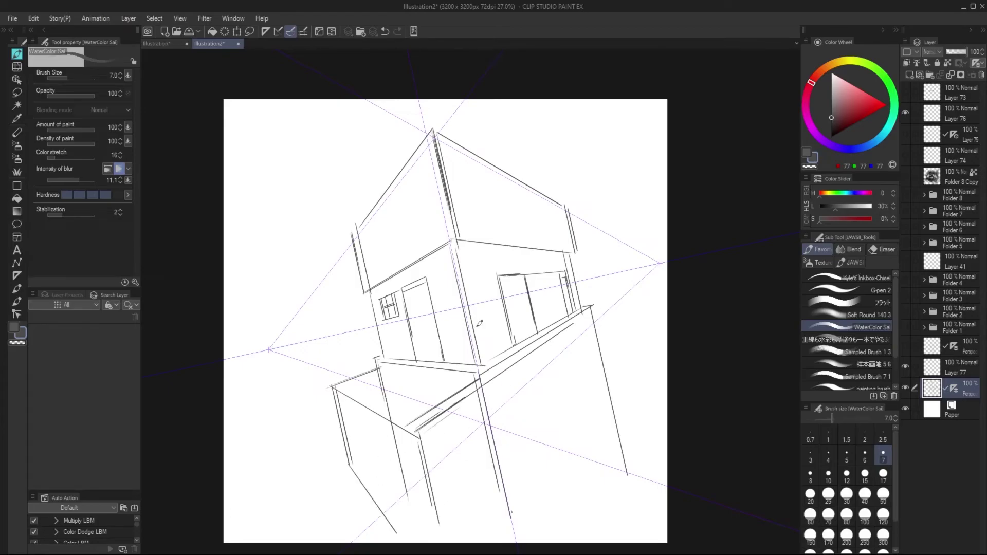
pyautogui.press('m')
pyautogui.moveTo(464, 400); pyautogui.dragTo(519, 548)
pyautogui.press('Delete')
pyautogui.press('b')
pyautogui.moveTo(545, 349); pyautogui.dragTo(592, 319)
# Step: Erase the lower part of the left support post with the Snap eraser at size 100
pyautogui.press('e')
pyautogui.moveTo(407, 499); pyautogui.dragTo(394, 431)
pyautogui.press('b')
pyautogui.press('e')
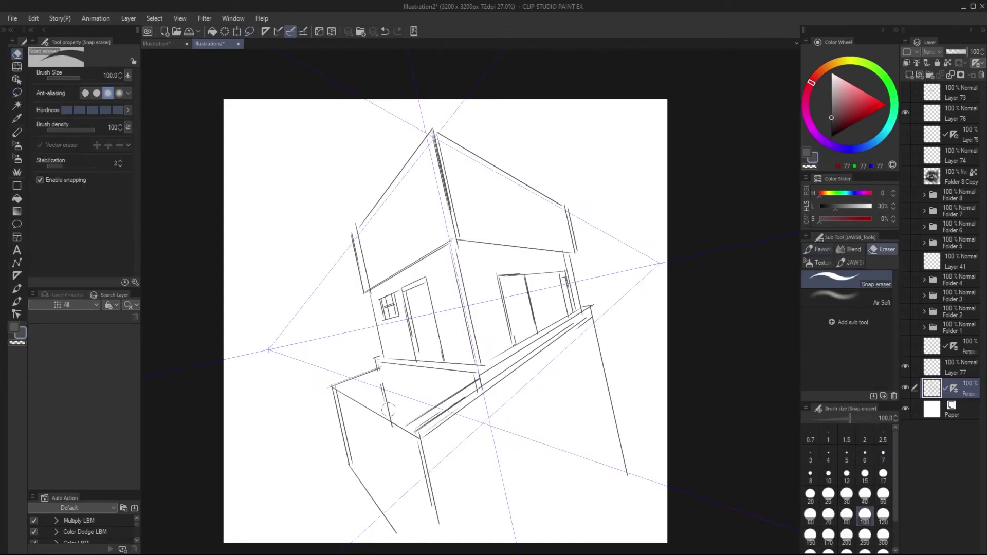
# Step: Add a short edge from the remaining post on the deck and a second outline along the roof slopes
pyautogui.press('b')
pyautogui.moveTo(381, 385); pyautogui.dragTo(414, 395)
pyautogui.moveTo(351, 236); pyautogui.dragTo(372, 206)
pyautogui.moveTo(351, 236)
pyautogui.mouseDown()
pyautogui.moveTo(429, 124)
pyautogui.moveTo(561, 203)
pyautogui.mouseUp()
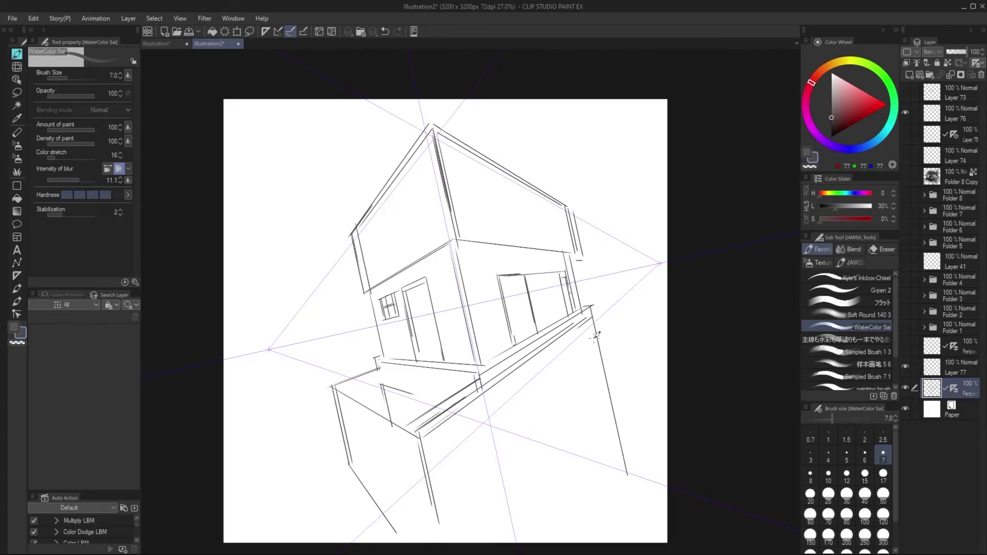